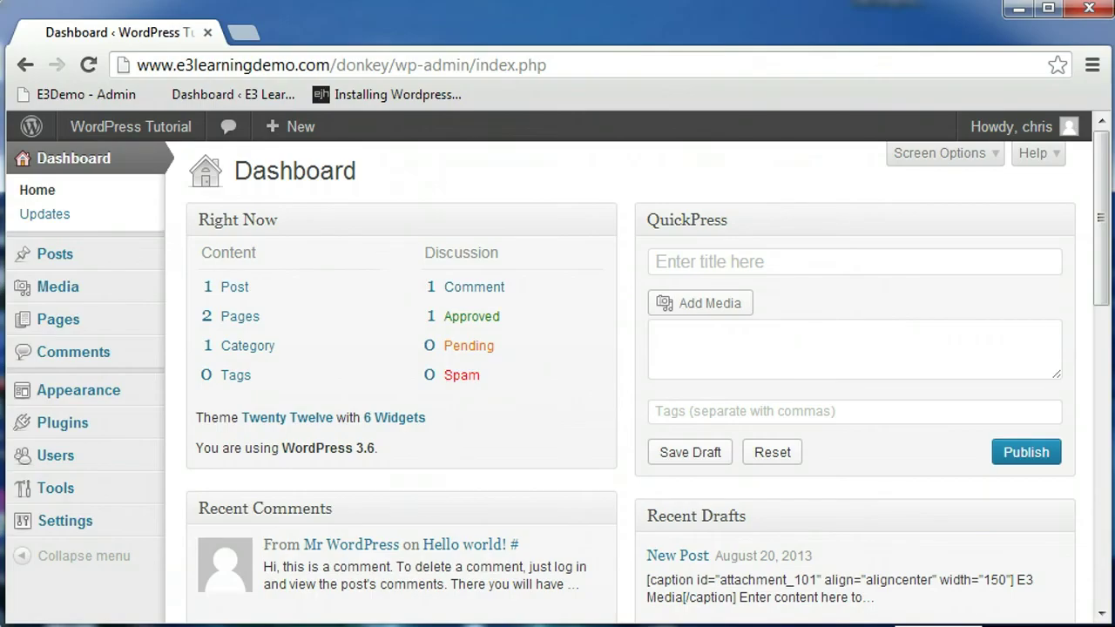
- Go to All Pages and open the Quotes page for editing
{"action": "left_click", "coordinate": [58, 321]}
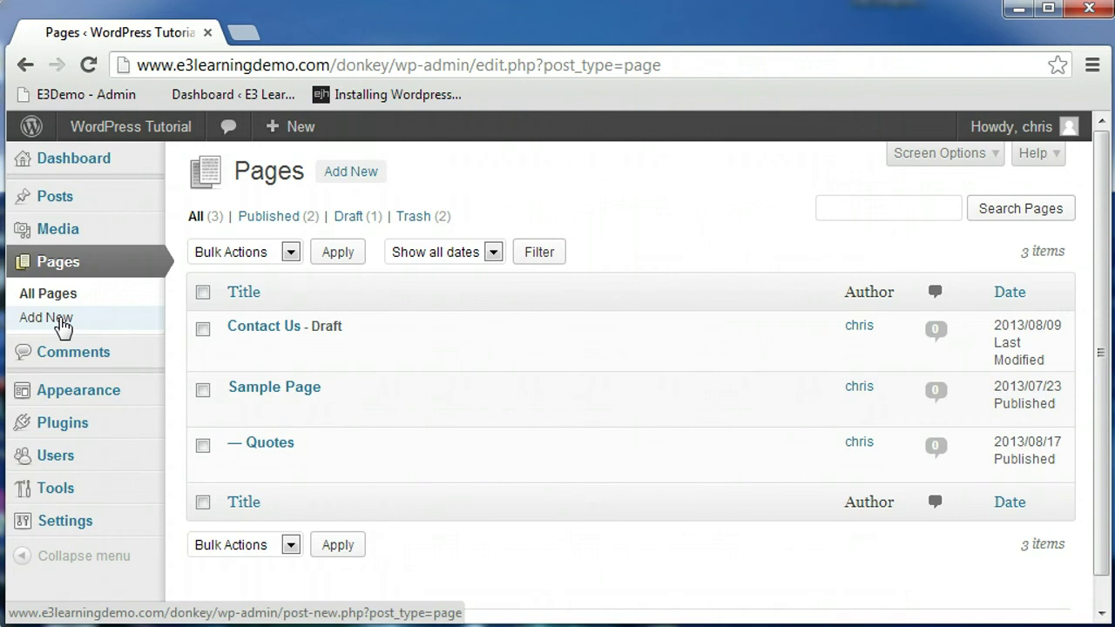
{"action": "left_click", "coordinate": [74, 328]}
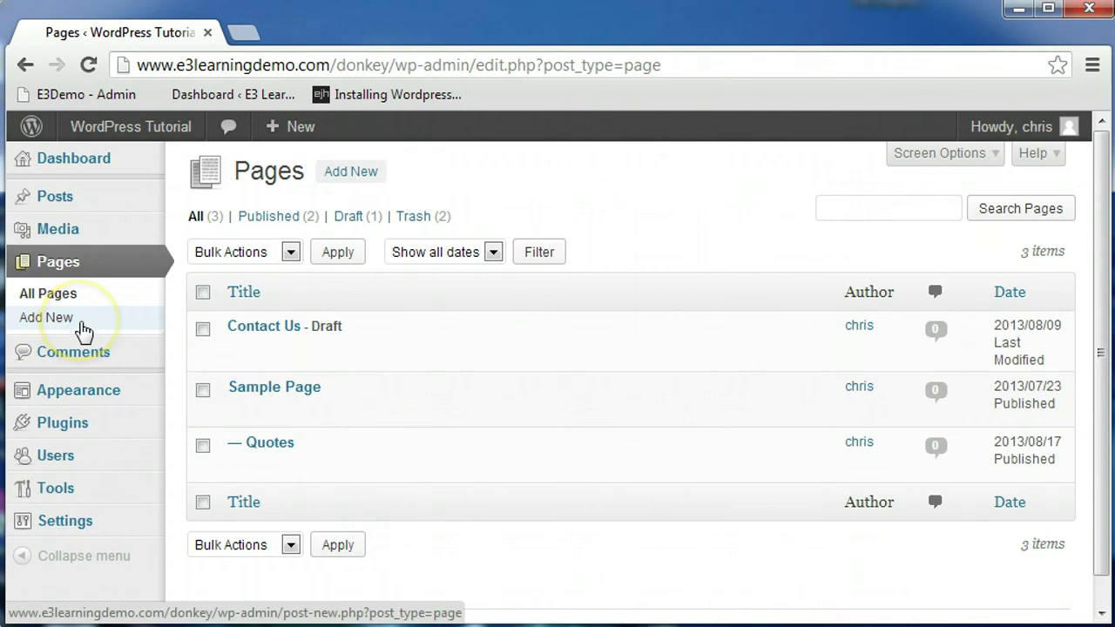
{"action": "left_click", "coordinate": [105, 331]}
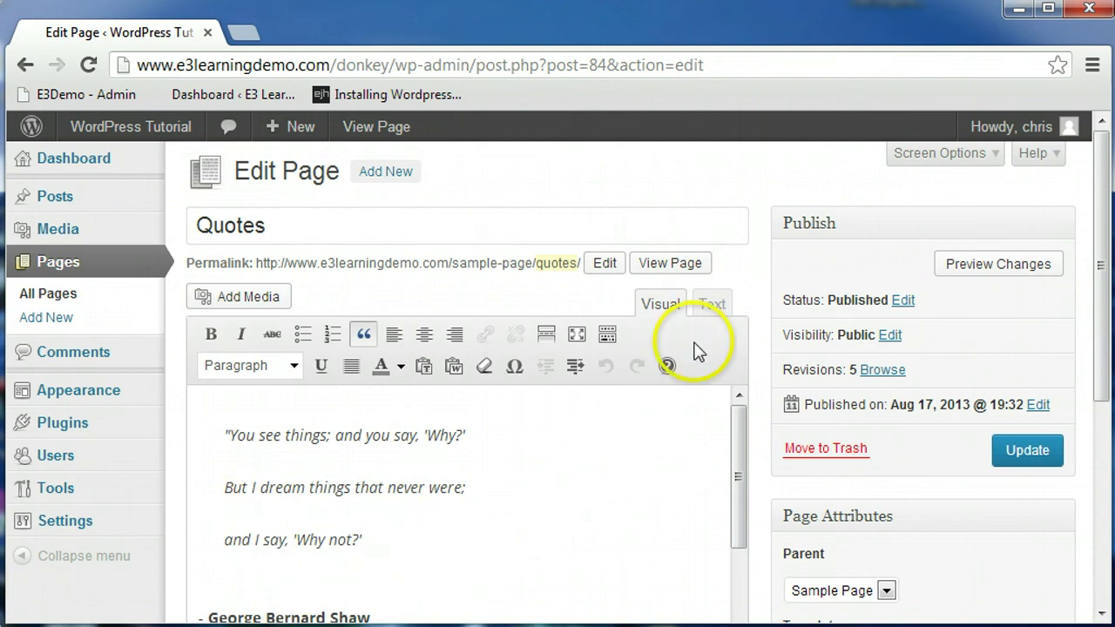
{"action": "left_click", "coordinate": [710, 305]}
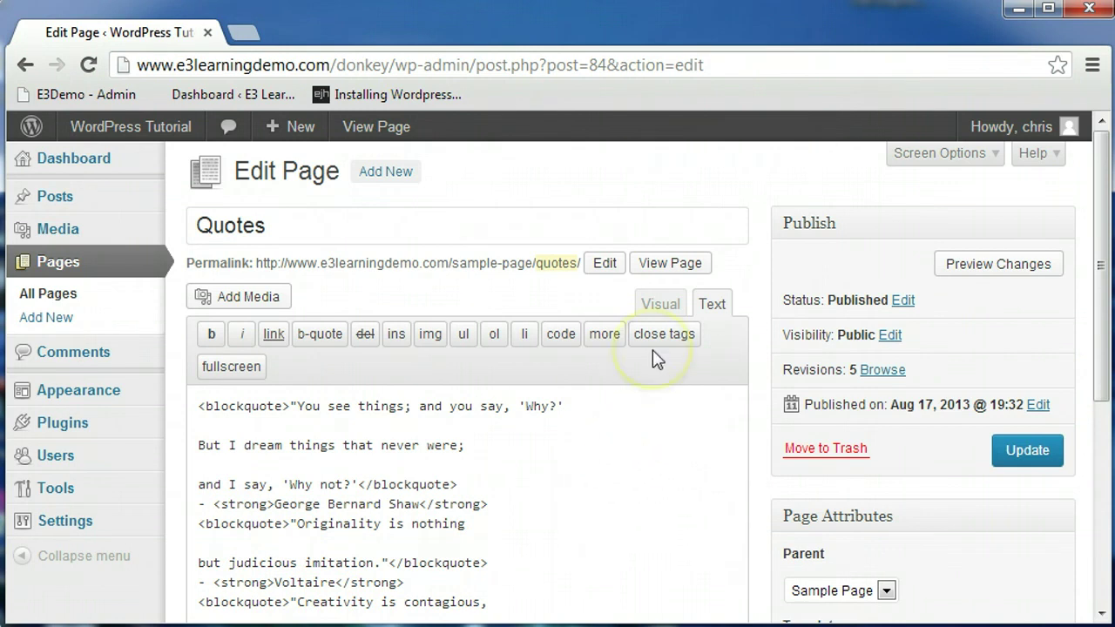
{"action": "left_click", "coordinate": [660, 306]}
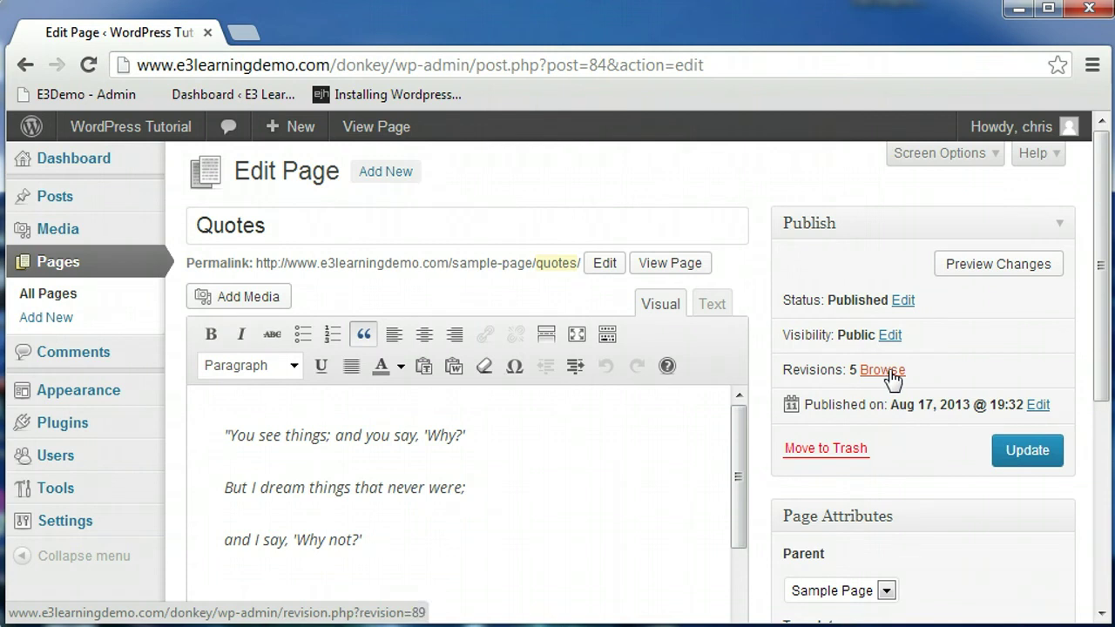
- Open the Quotes revision history and step back through earlier revisions
{"action": "left_click", "coordinate": [891, 371]}
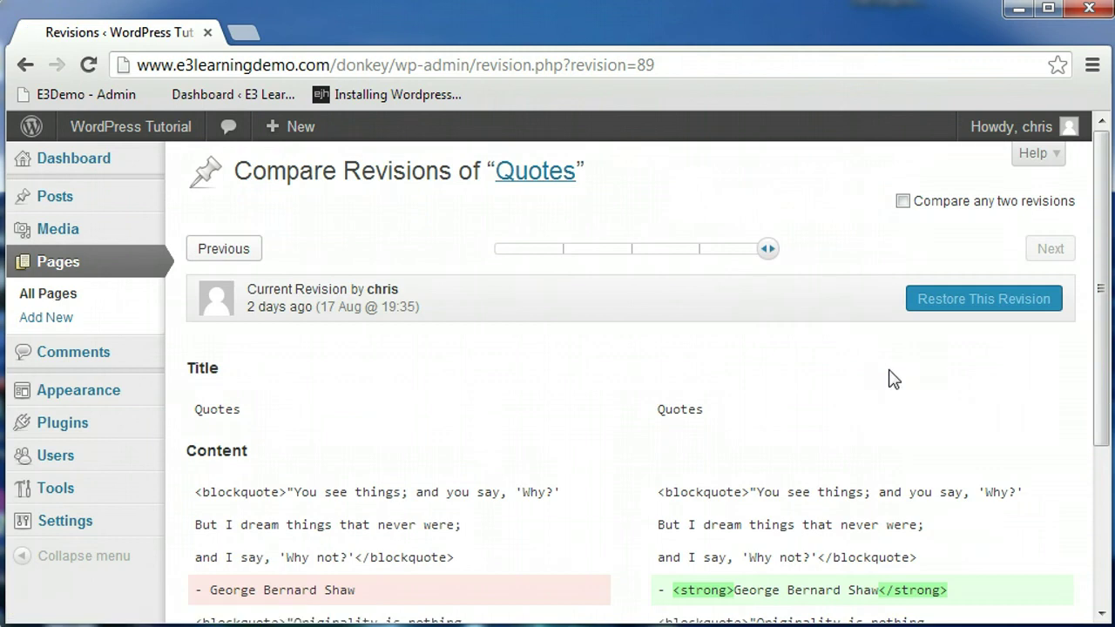
{"action": "left_click_drag", "start_coordinate": [1103, 252], "coordinate": [1105, 289]}
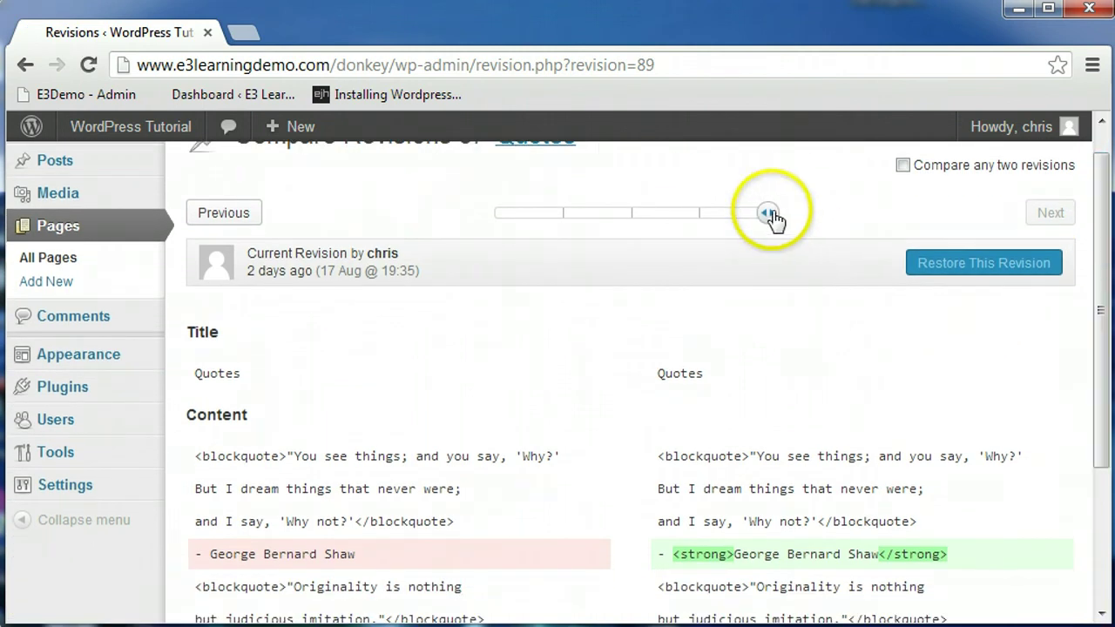
{"action": "mouse_move", "coordinate": [769, 215]}
{"action": "left_mouse_down"}
{"action": "mouse_move", "coordinate": [510, 232]}
{"action": "mouse_move", "coordinate": [642, 234]}
{"action": "mouse_move", "coordinate": [692, 219]}
{"action": "mouse_move", "coordinate": [774, 219]}
{"action": "left_mouse_up"}
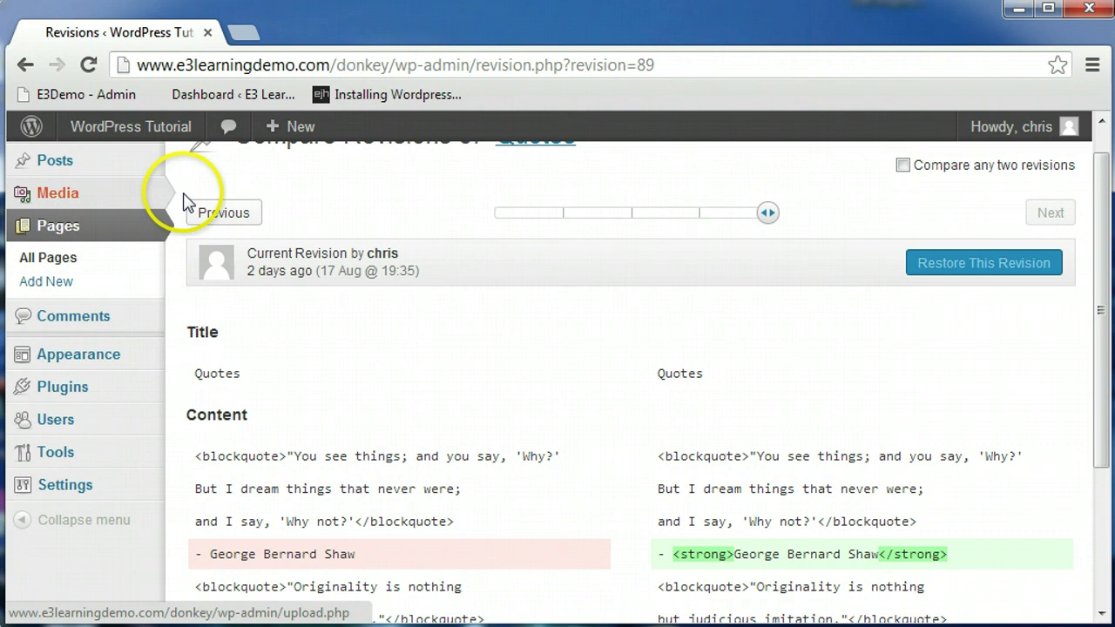
{"action": "left_click", "coordinate": [223, 216]}
{"action": "left_click", "coordinate": [223, 216]}
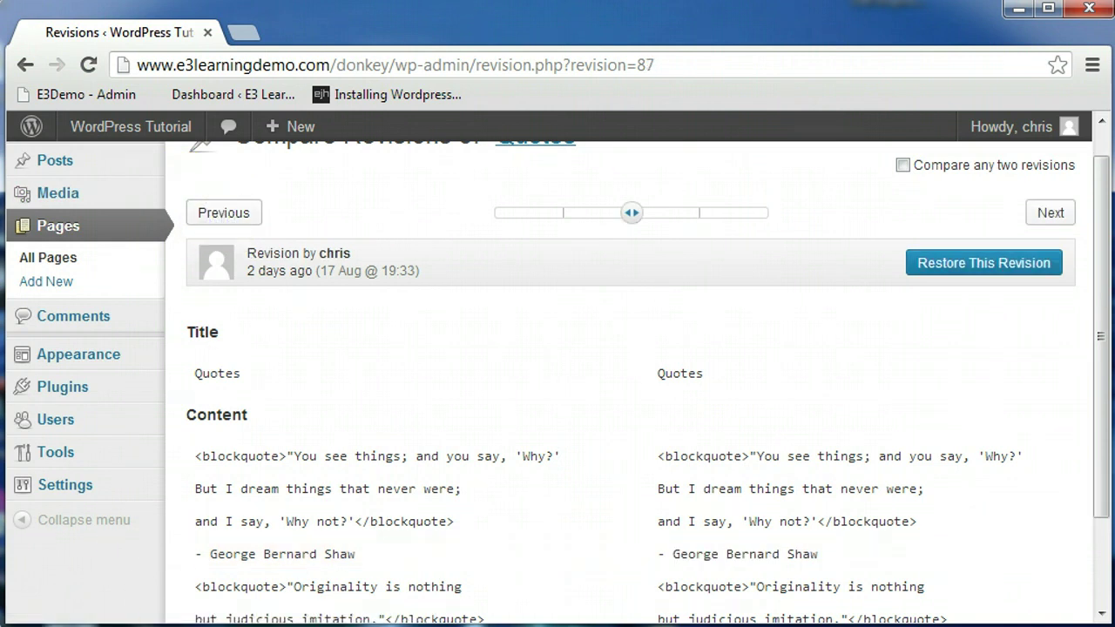
- Slide forward to the 19:34 revision, then return to the current revision
{"action": "left_click_drag", "start_coordinate": [1095, 386], "coordinate": [1092, 419]}
{"action": "left_click_drag", "start_coordinate": [642, 182], "coordinate": [694, 186]}
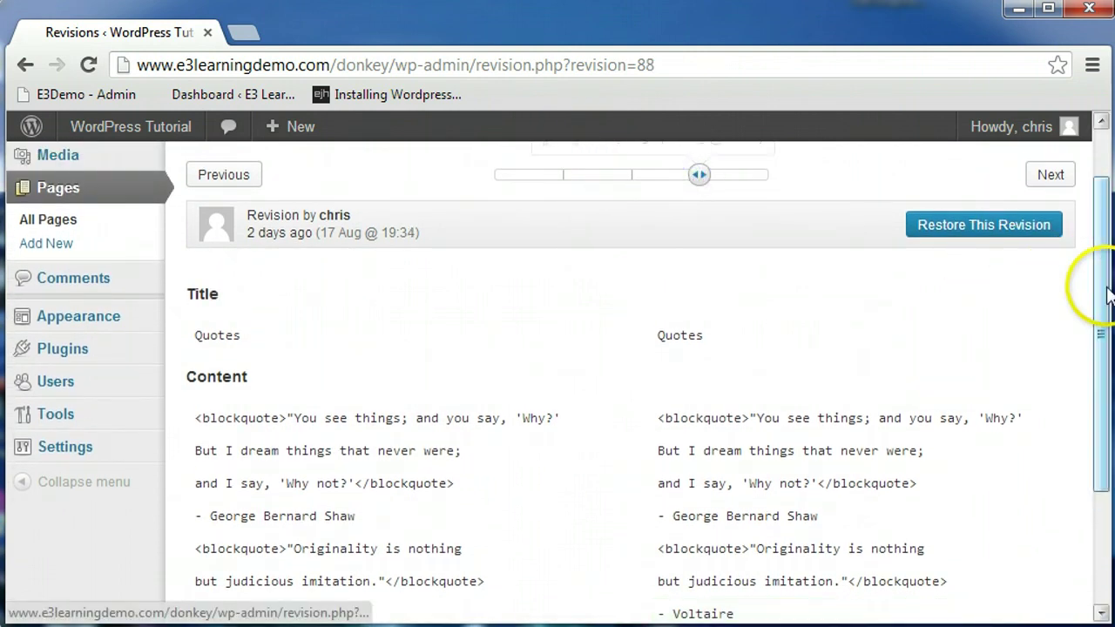
{"action": "left_click_drag", "start_coordinate": [1087, 287], "coordinate": [1106, 367]}
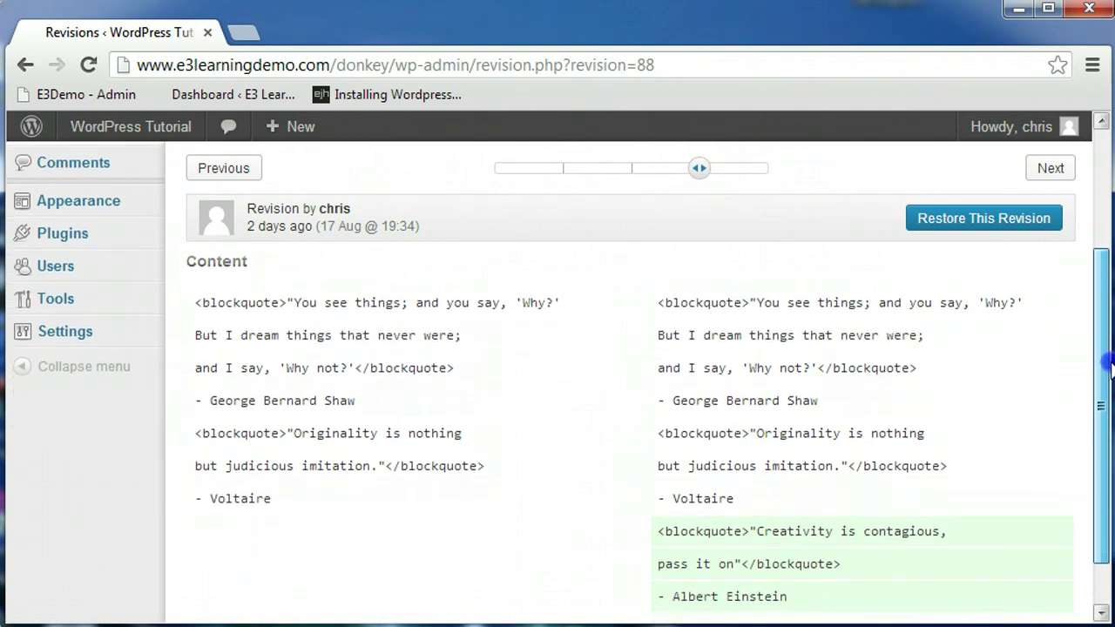
{"action": "left_click_drag", "start_coordinate": [698, 168], "coordinate": [757, 175]}
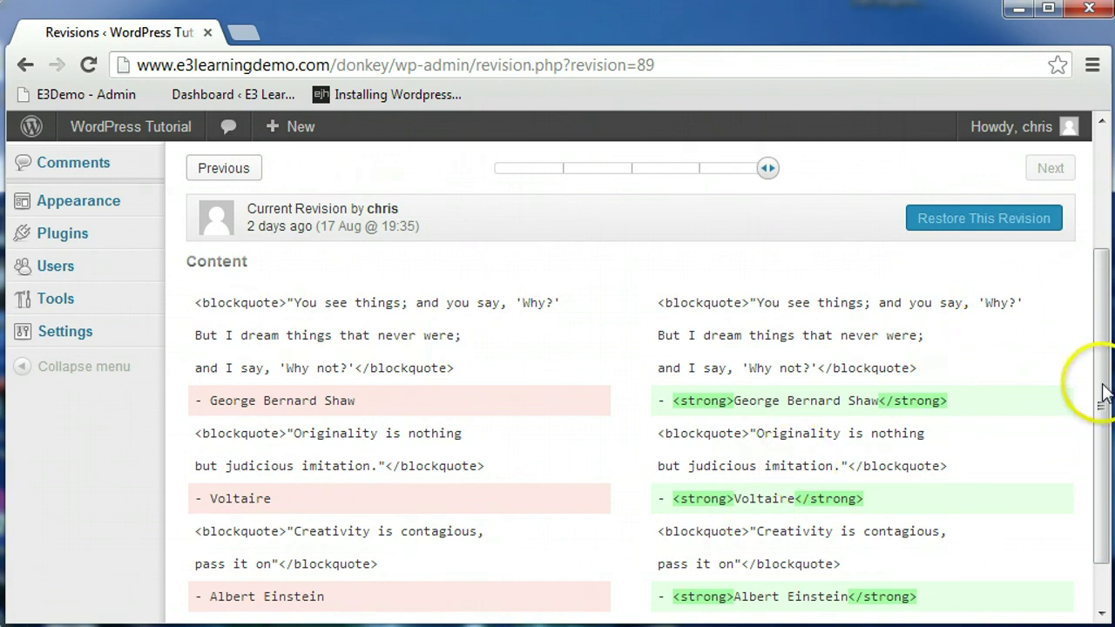
{"action": "left_click_drag", "start_coordinate": [1099, 381], "coordinate": [1103, 293]}
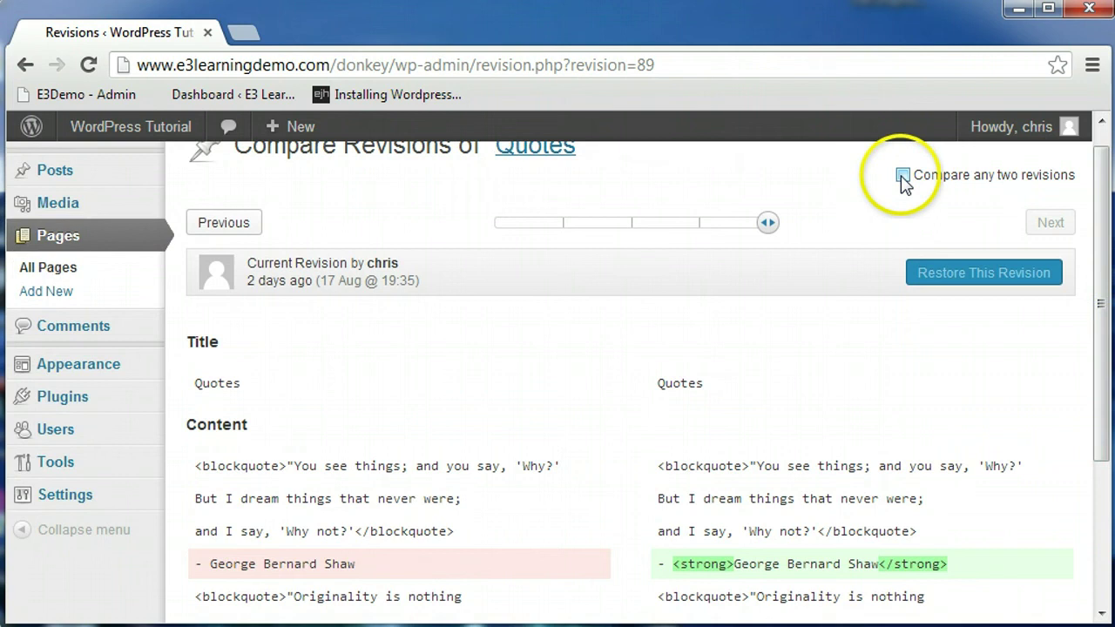
- Enable comparing any two revisions and move the From handle to an older revision
{"action": "left_click", "coordinate": [903, 175]}
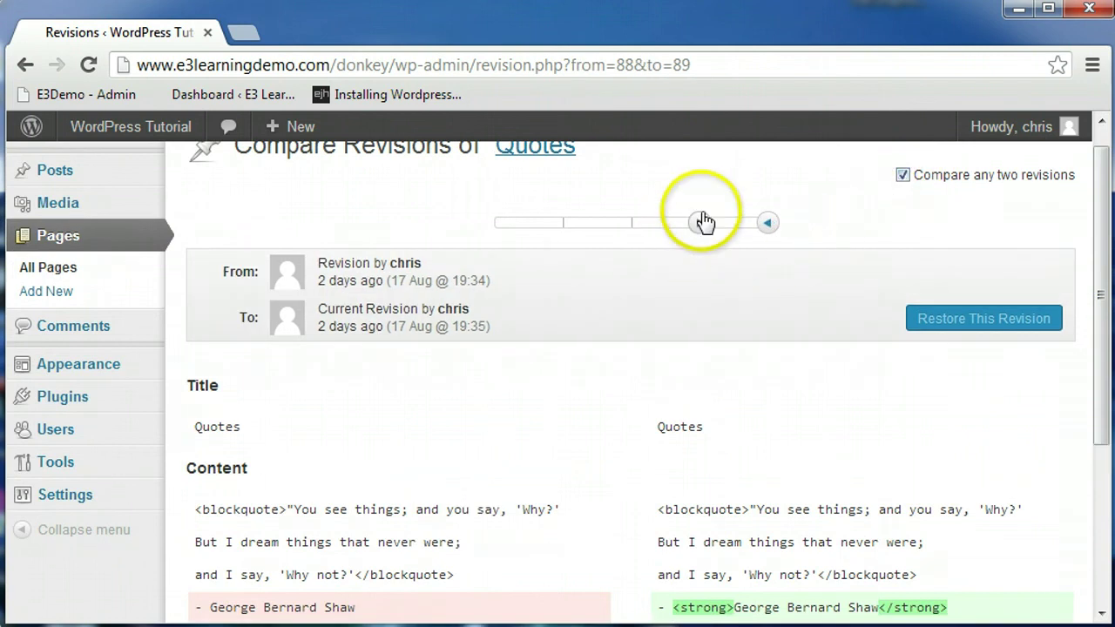
{"action": "mouse_move", "coordinate": [704, 223]}
{"action": "left_click_drag", "start_coordinate": [704, 223], "coordinate": [505, 240]}
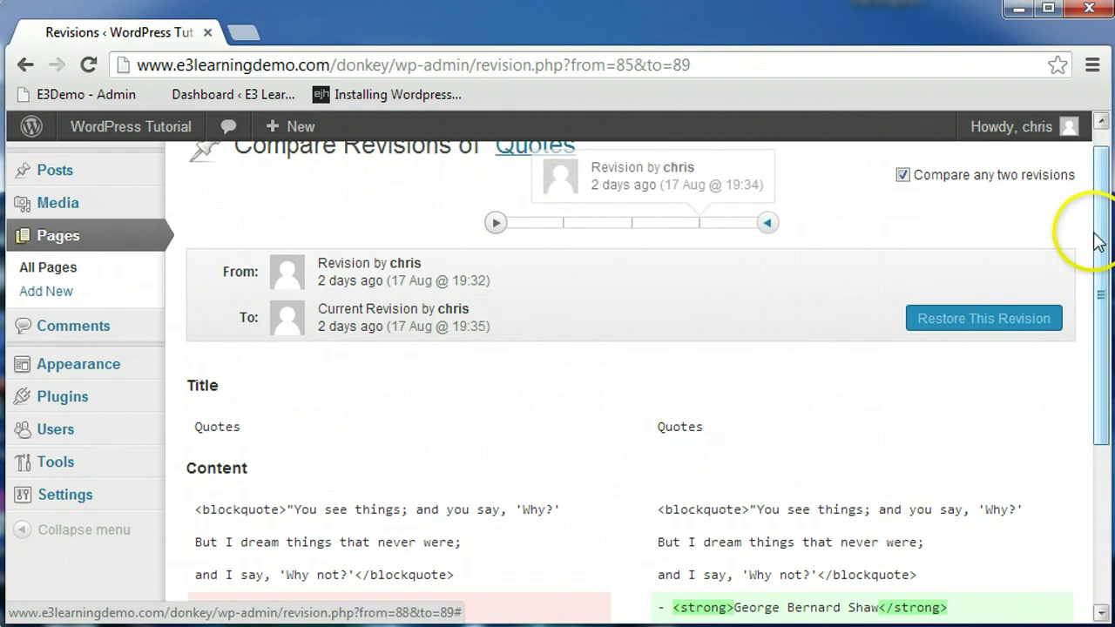
{"action": "left_click_drag", "start_coordinate": [1098, 242], "coordinate": [1086, 325]}
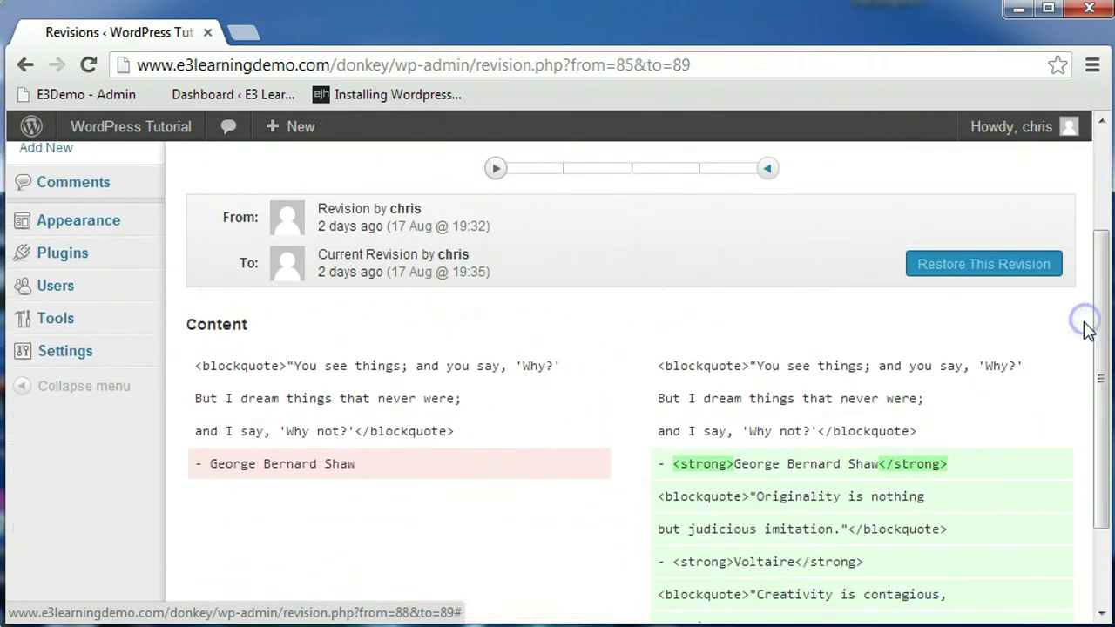
- Restore the 19:35 revision to the Quotes page
{"action": "left_click", "coordinate": [948, 264]}
{"action": "left_click", "coordinate": [635, 425]}
{"action": "left_click", "coordinate": [281, 548]}
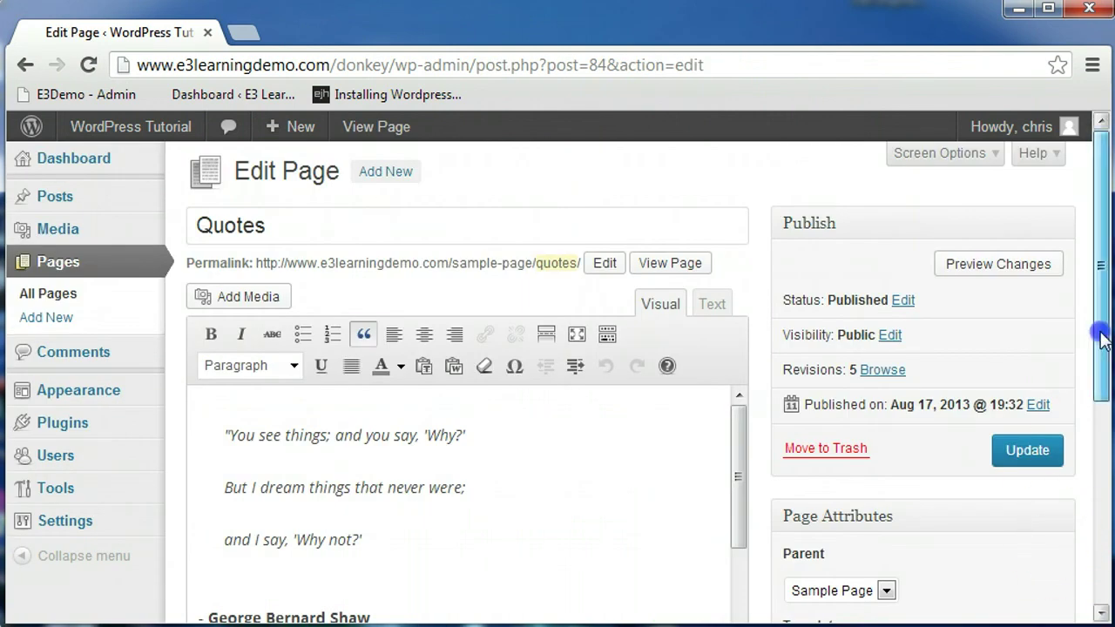
{"action": "left_click_drag", "start_coordinate": [1101, 336], "coordinate": [1107, 462]}
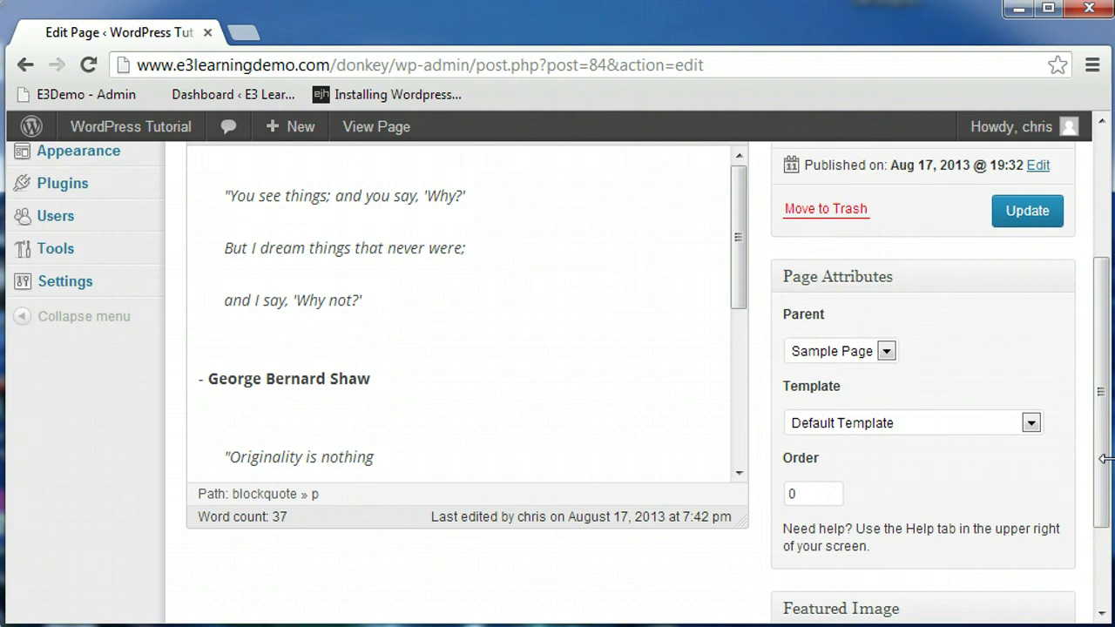
{"action": "left_click", "coordinate": [884, 351]}
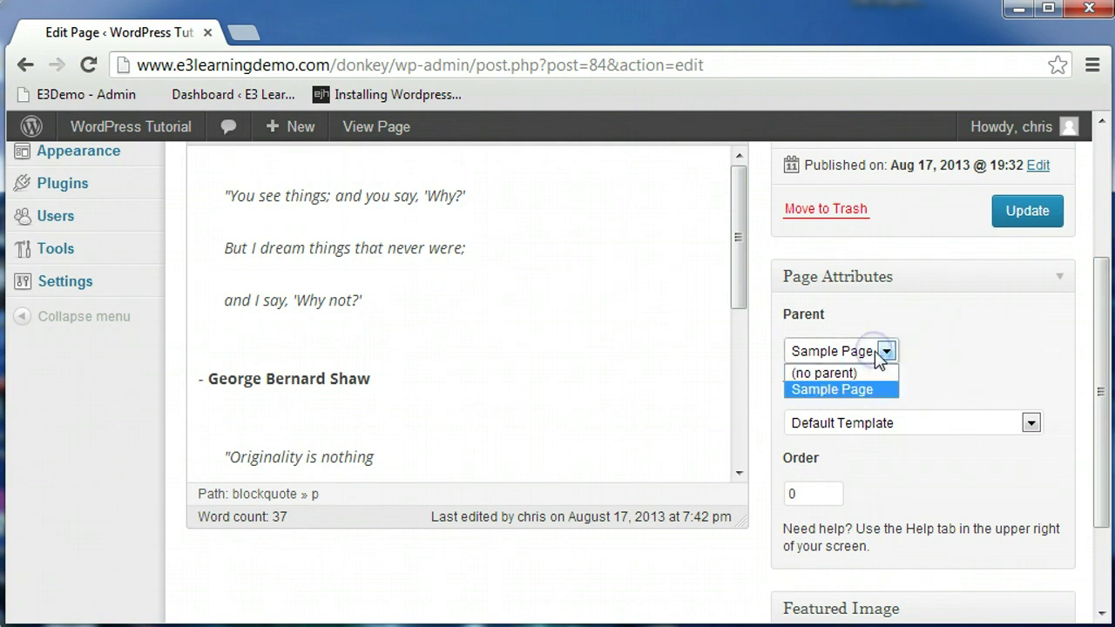
{"action": "left_click", "coordinate": [883, 353]}
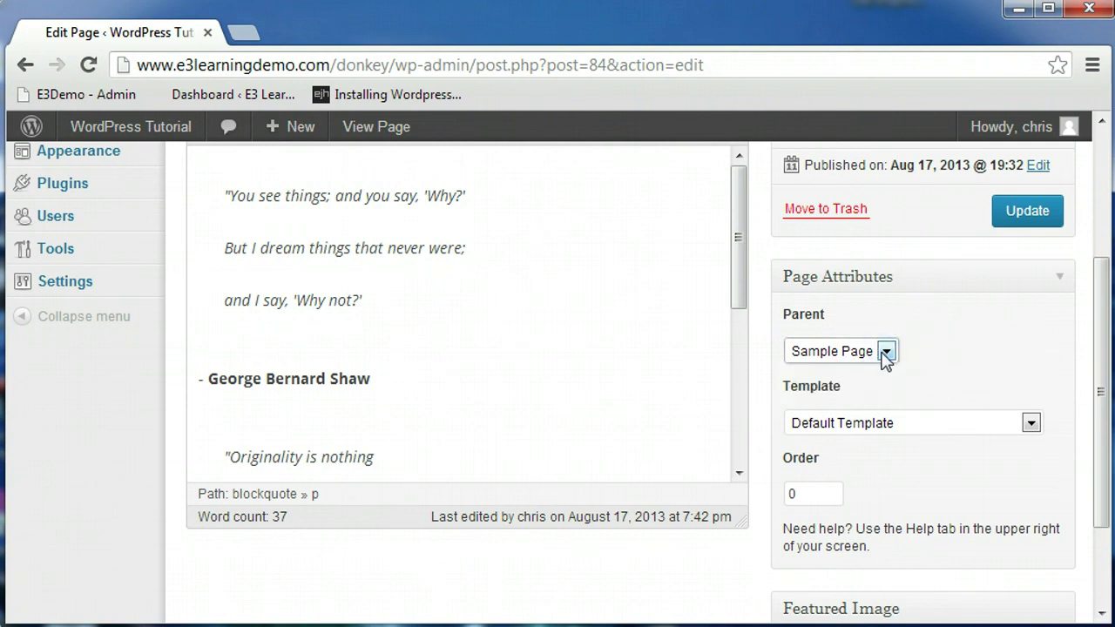
{"action": "left_click", "coordinate": [849, 361]}
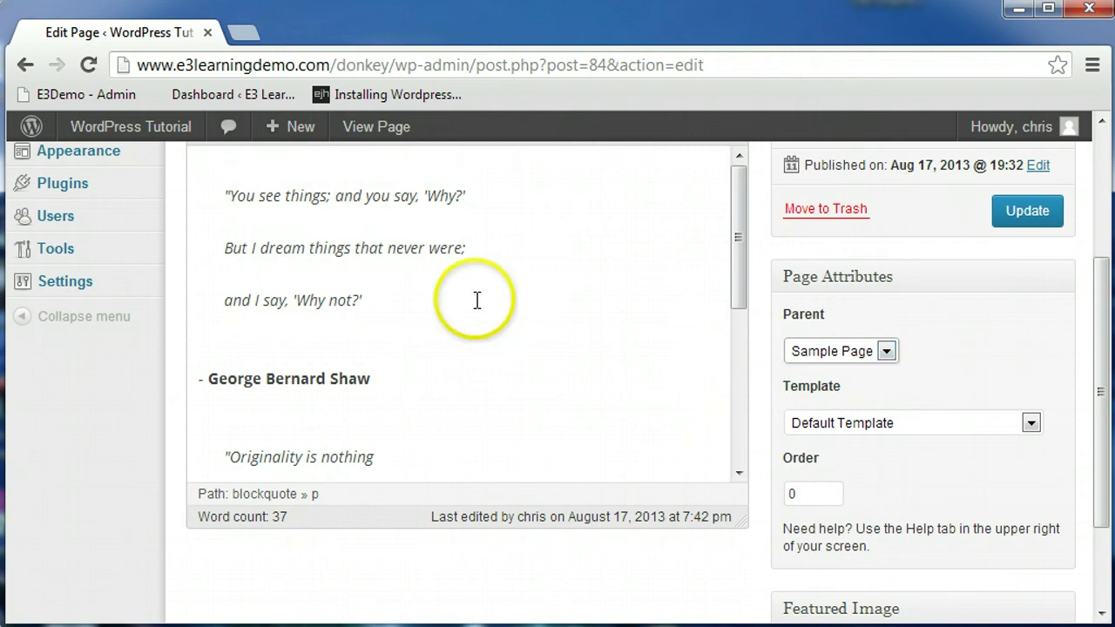
{"action": "mouse_move", "coordinate": [149, 139]}
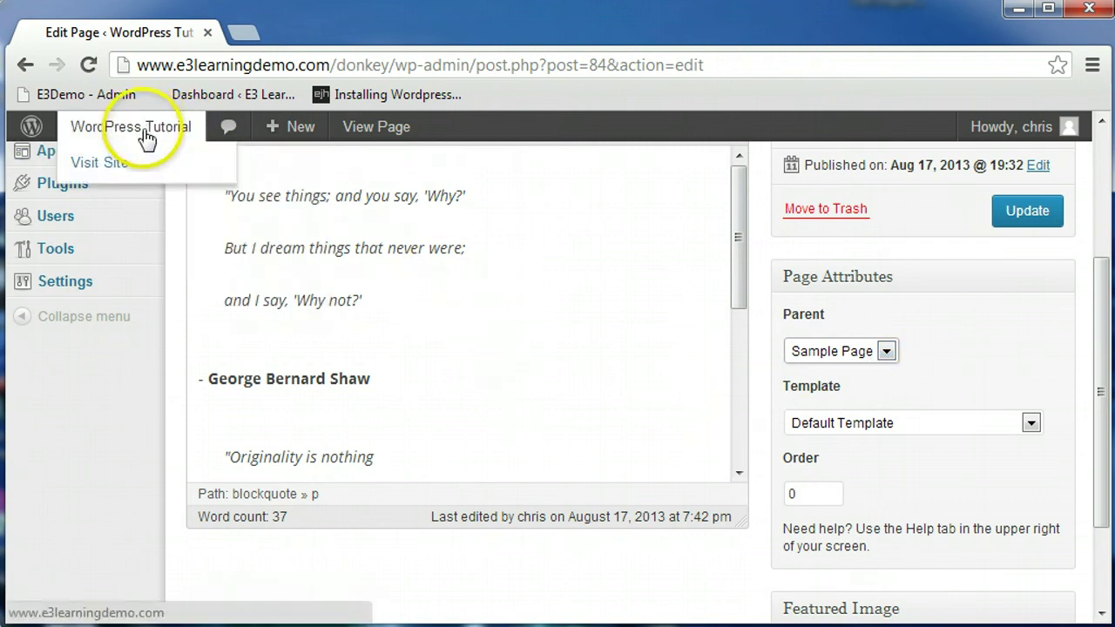
{"action": "left_click", "coordinate": [124, 166]}
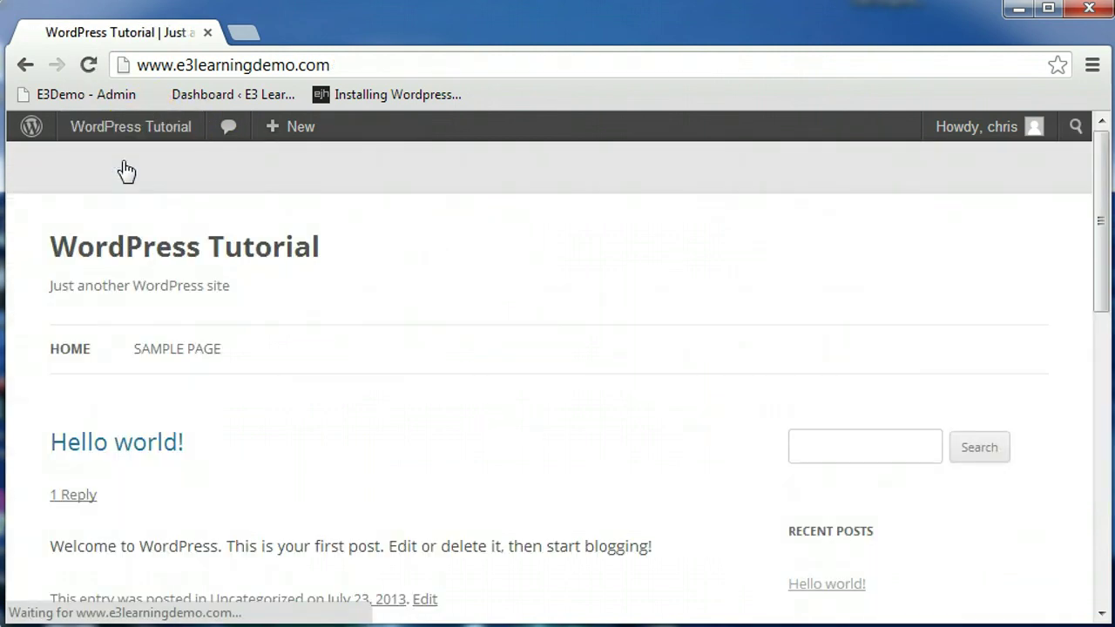
{"action": "mouse_move", "coordinate": [219, 355]}
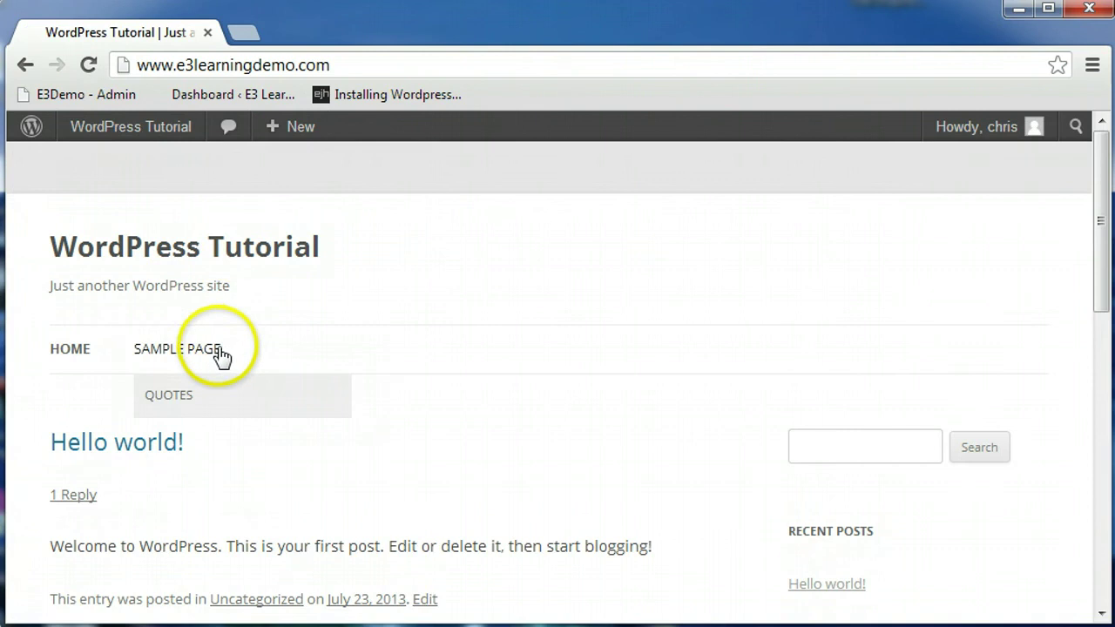
{"action": "left_click", "coordinate": [195, 408]}
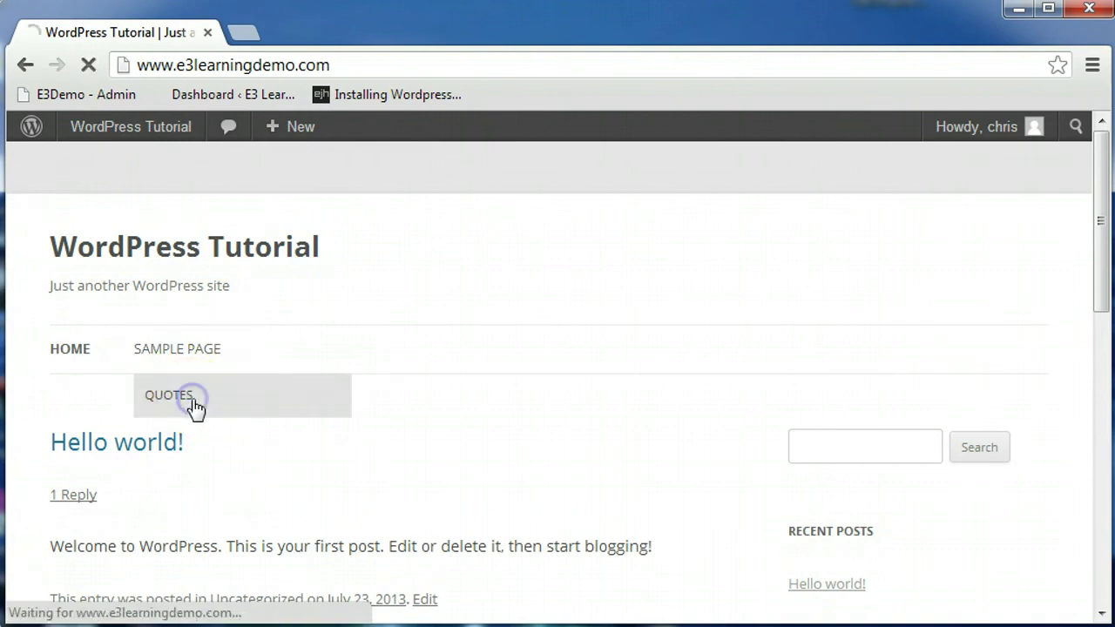
{"action": "mouse_move", "coordinate": [1106, 237]}
{"action": "left_mouse_down"}
{"action": "mouse_move", "coordinate": [1104, 433]}
{"action": "mouse_move", "coordinate": [1102, 237]}
{"action": "left_mouse_up"}
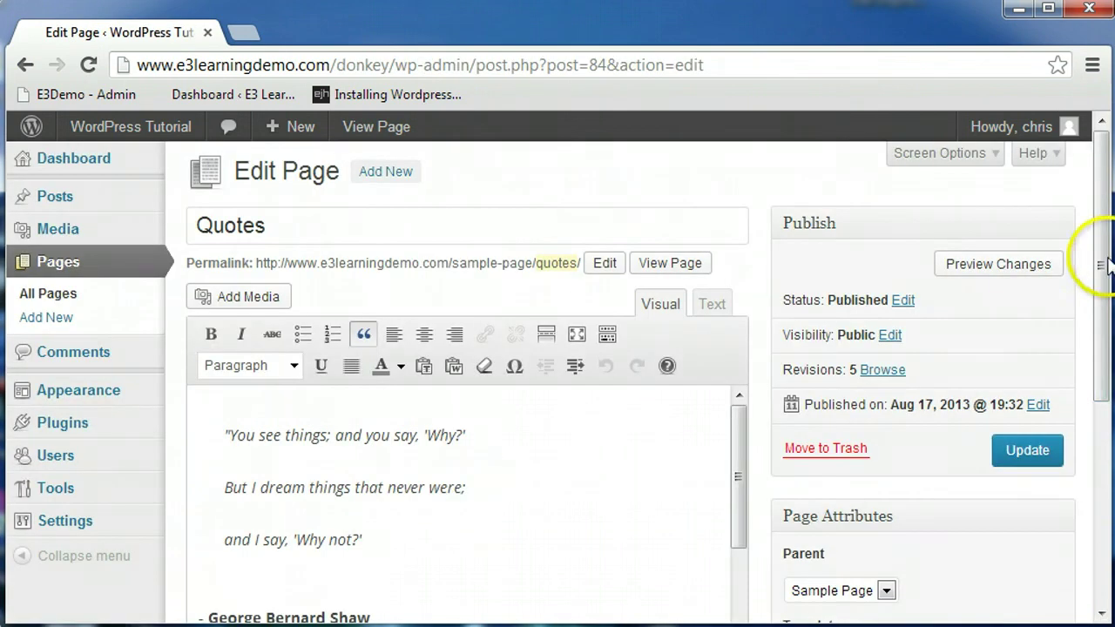
{"action": "left_click_drag", "start_coordinate": [1098, 256], "coordinate": [1095, 406]}
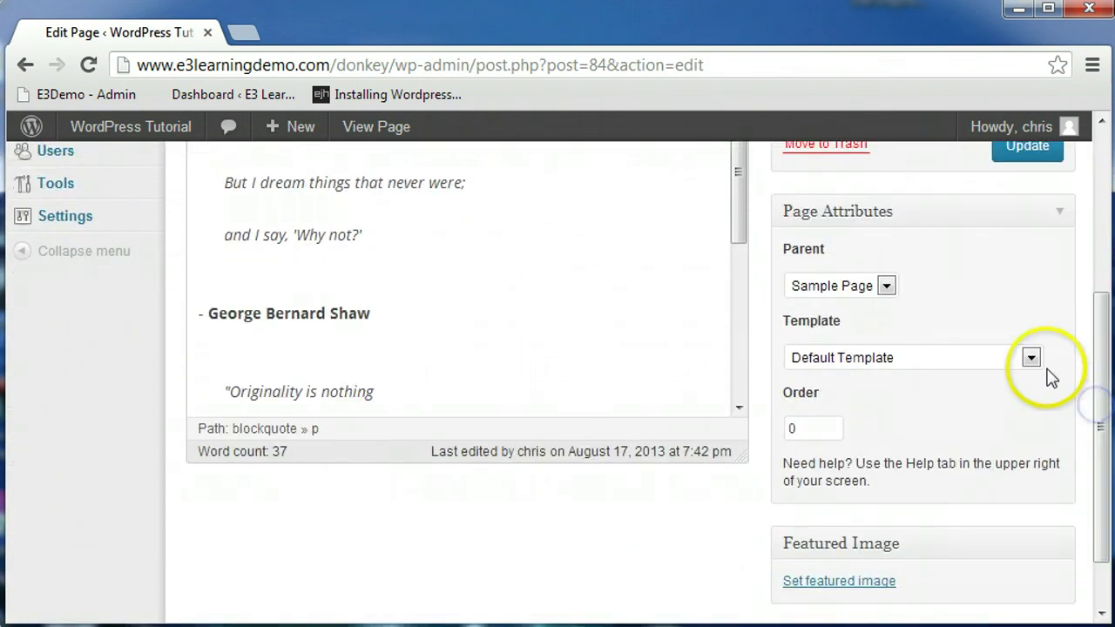
{"action": "left_click", "coordinate": [1030, 357]}
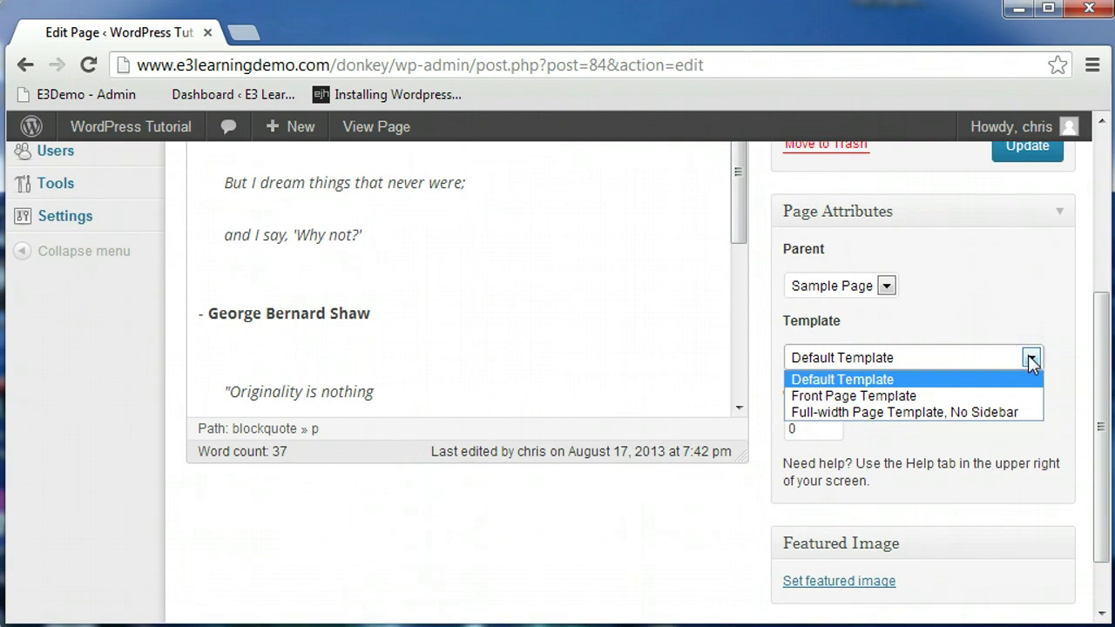
{"action": "left_click", "coordinate": [1030, 359]}
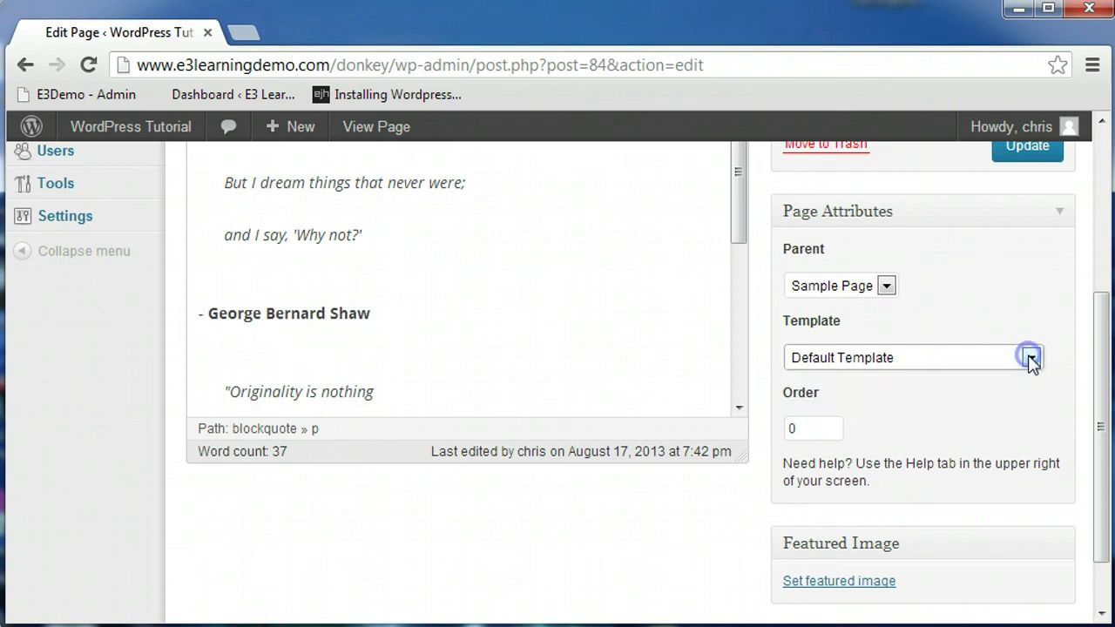
{"action": "left_click", "coordinate": [819, 430]}
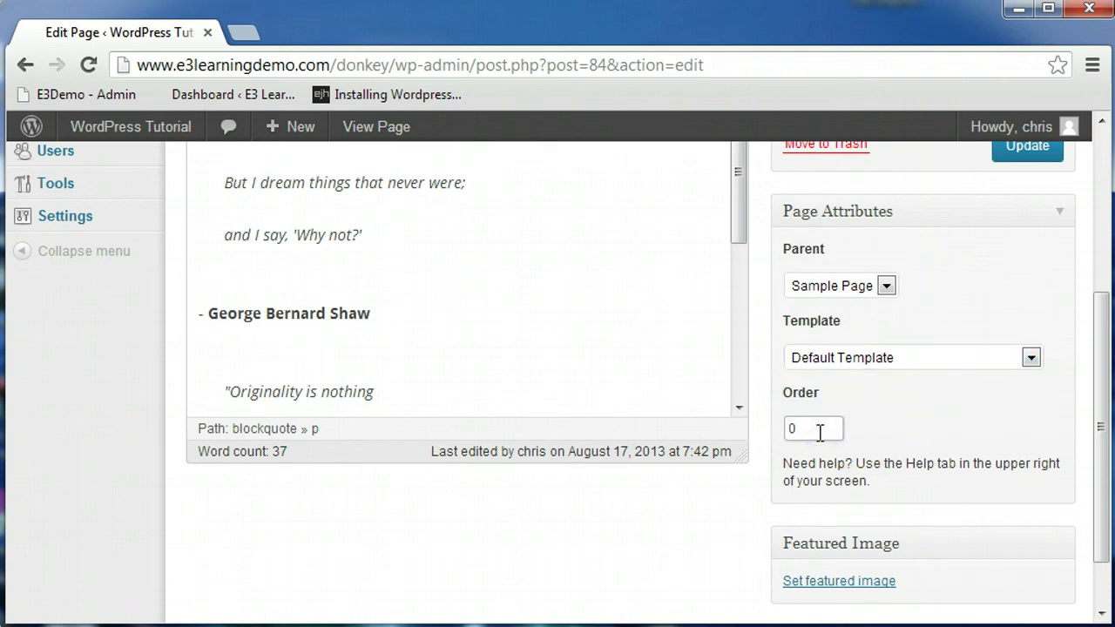
{"action": "left_click", "coordinate": [872, 428]}
{"action": "left_click", "coordinate": [798, 489]}
- View the published Quotes page, then return to editing it
{"action": "left_click_drag", "start_coordinate": [1098, 337], "coordinate": [1106, 139]}
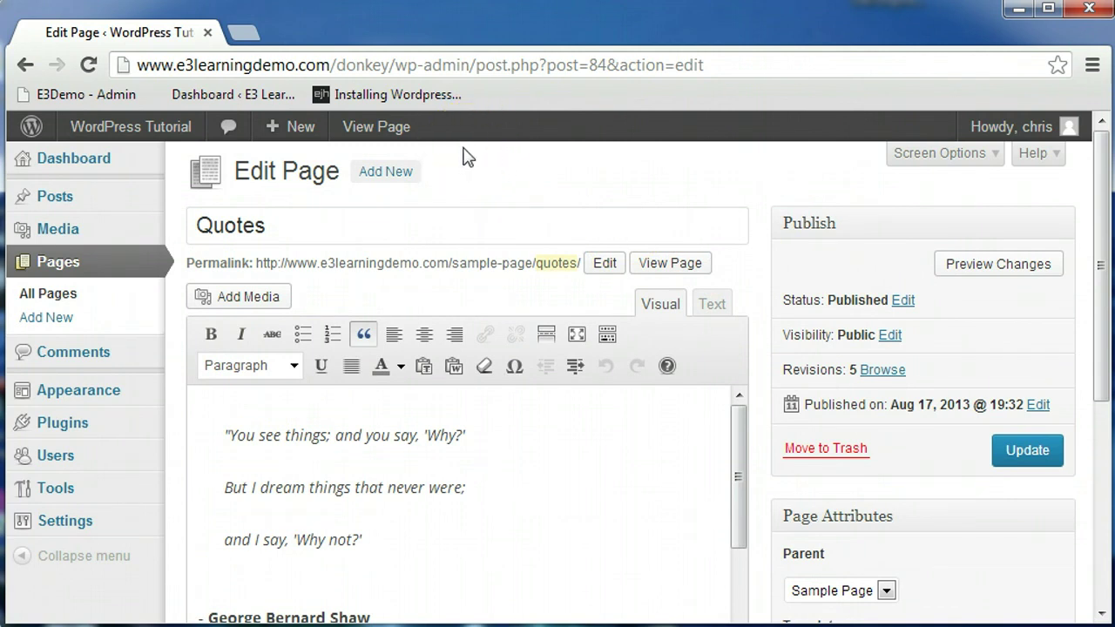
{"action": "left_click", "coordinate": [379, 128]}
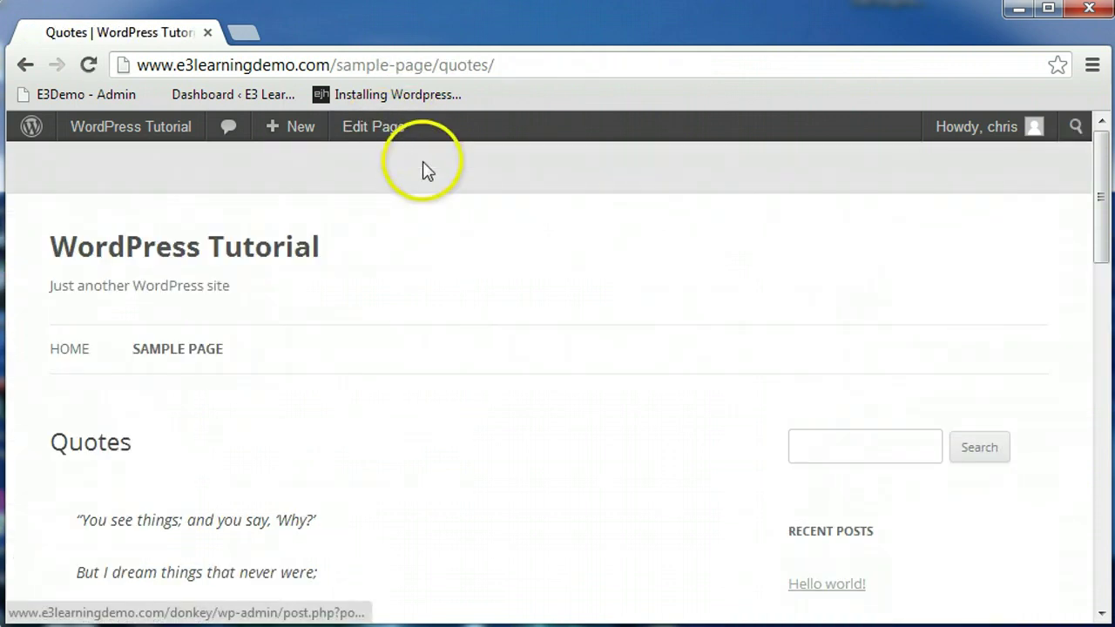
{"action": "left_click", "coordinate": [358, 129]}
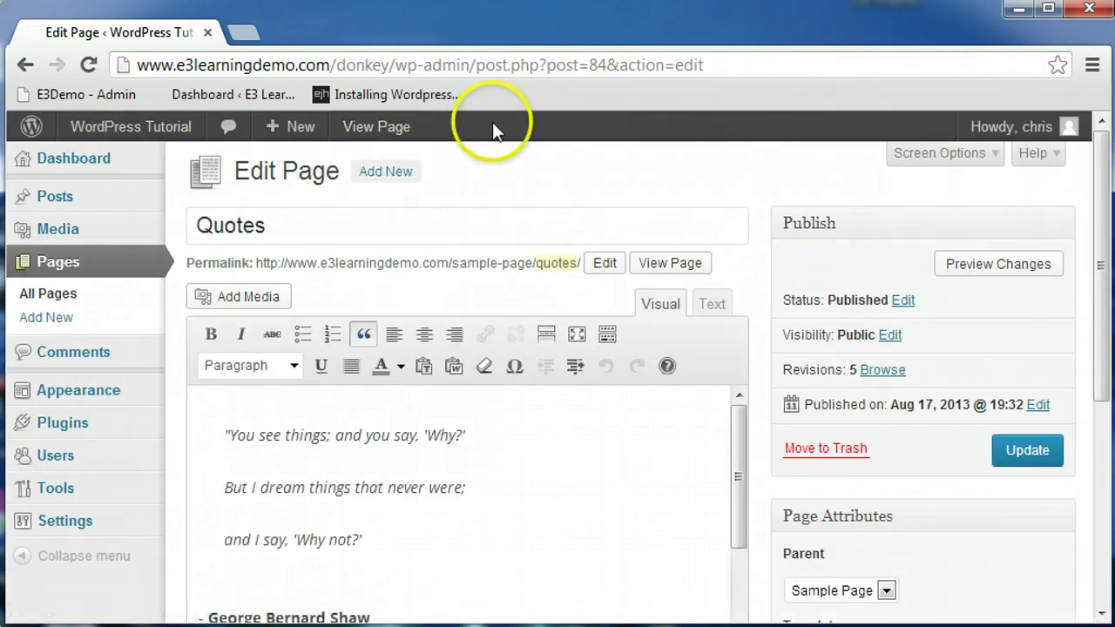
- View the live Quotes page again, then start a new page via + New > Page
{"action": "left_click", "coordinate": [393, 136]}
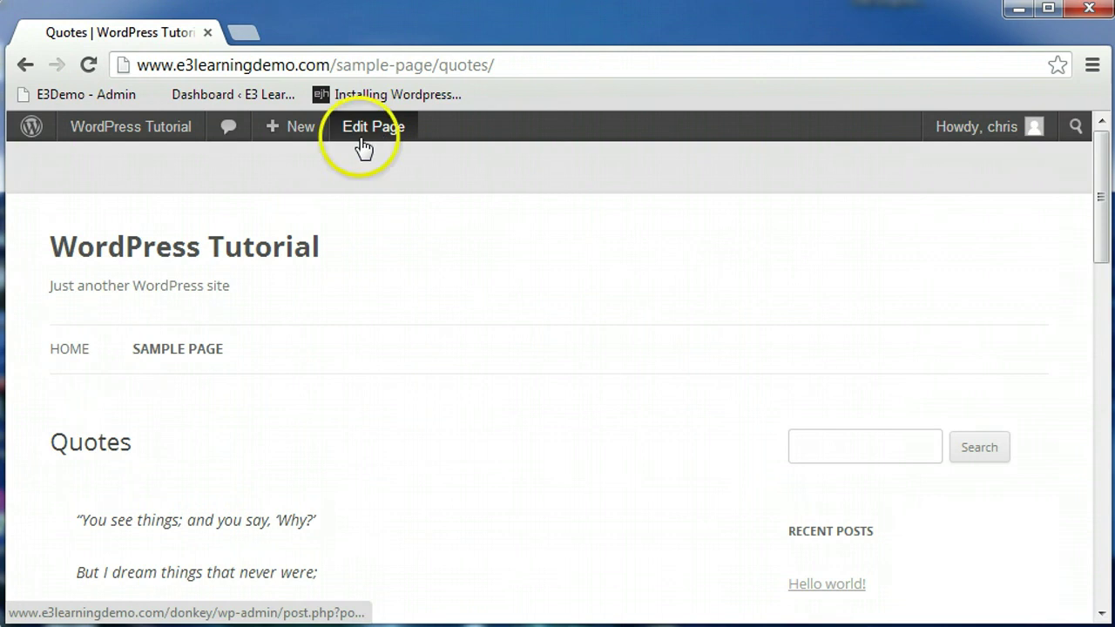
{"action": "mouse_move", "coordinate": [293, 143]}
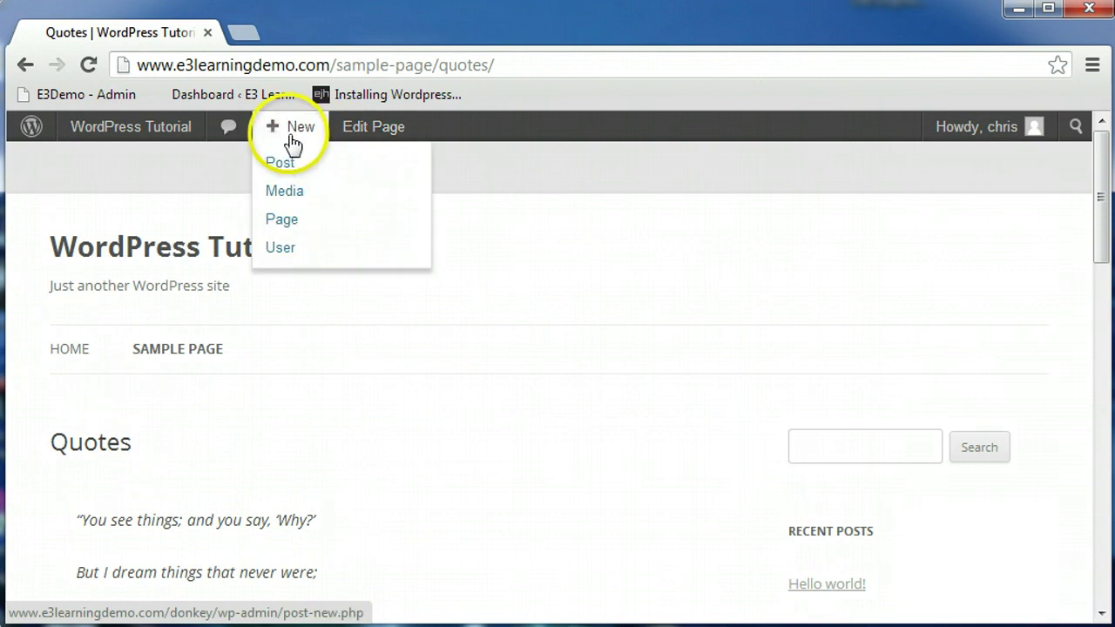
{"action": "left_click", "coordinate": [294, 221]}
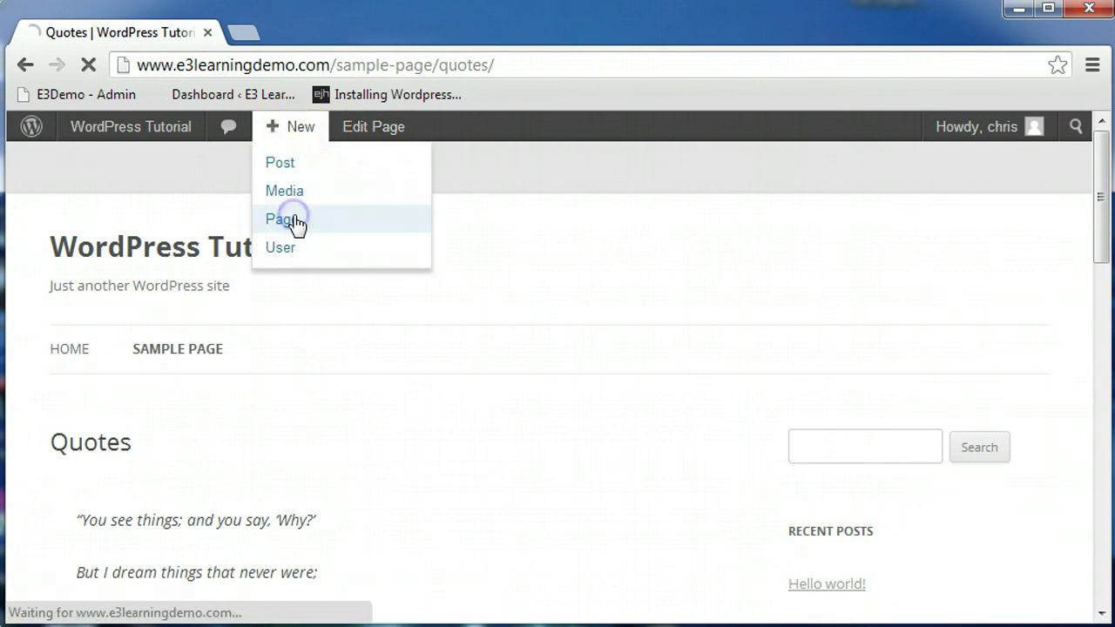